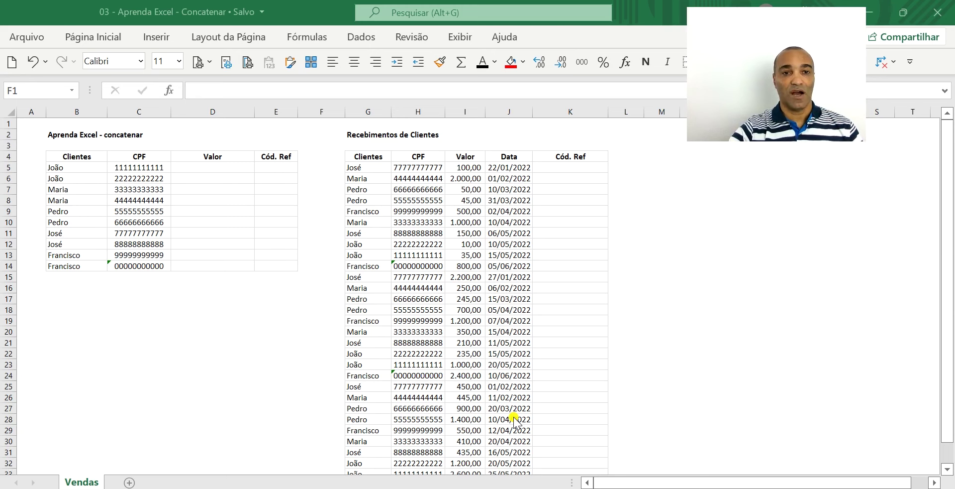
- Look over the receipts table's Valor figures and clients such as Francisco and Maria
{"action": "left_click", "coordinate": [288, 169]}
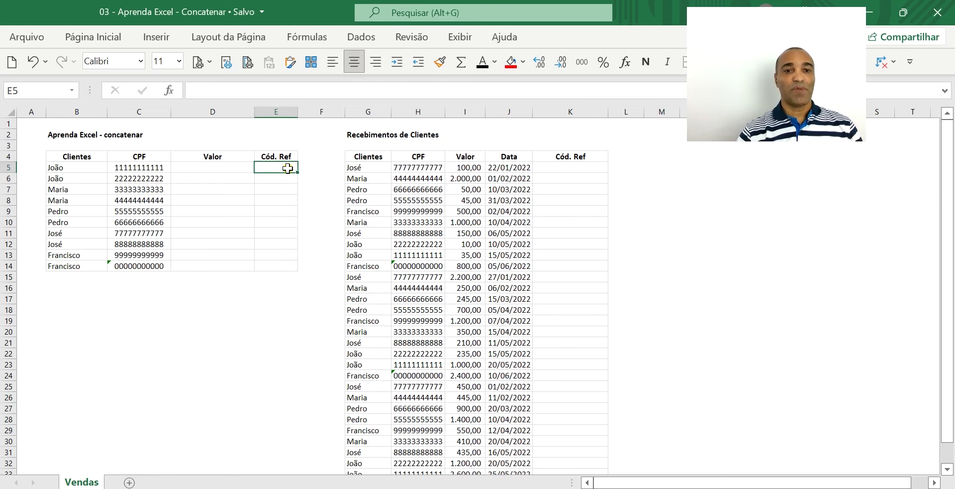
{"action": "key", "text": "Right"}
{"action": "key", "text": "Right"}
{"action": "key", "text": "Down"}
{"action": "key", "text": "Right"}
{"action": "key", "text": "Down"}
{"action": "key", "text": "Down"}
{"action": "key", "text": "Right"}
{"action": "key", "text": "Right"}
{"action": "key", "text": "Down"}
{"action": "key", "text": "Left"}
{"action": "key", "text": "Down"}
{"action": "key", "text": "Down"}
{"action": "key", "text": "Down"}
{"action": "key", "text": "Down"}
{"action": "key", "text": "Left"}
{"action": "key", "text": "Left"}
{"action": "key", "text": "Up"}
{"action": "key", "text": "Up"}
{"action": "key", "text": "Up"}
{"action": "key", "text": "Up"}
{"action": "key", "text": "Up"}
{"action": "key", "text": "Down"}
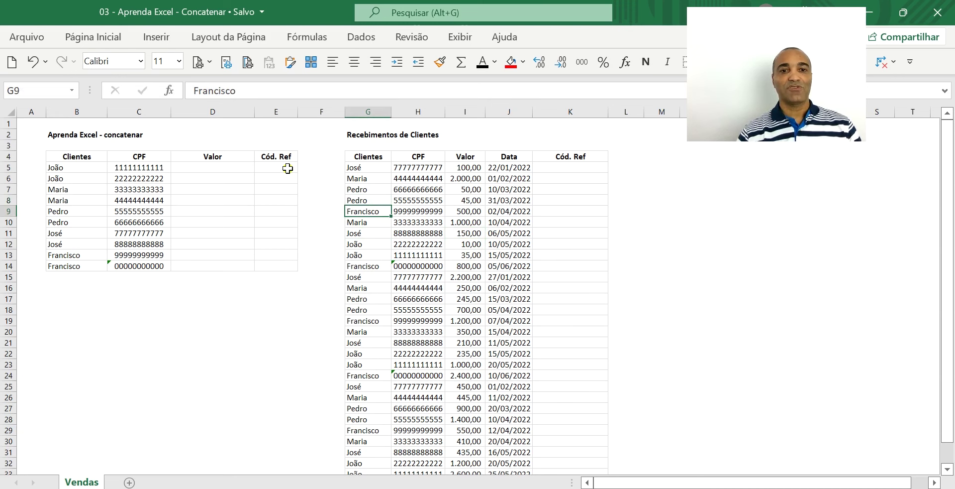
{"action": "key", "text": "Down"}
{"action": "key", "text": "Up"}
{"action": "key", "text": "Up"}
{"action": "key", "text": "Up"}
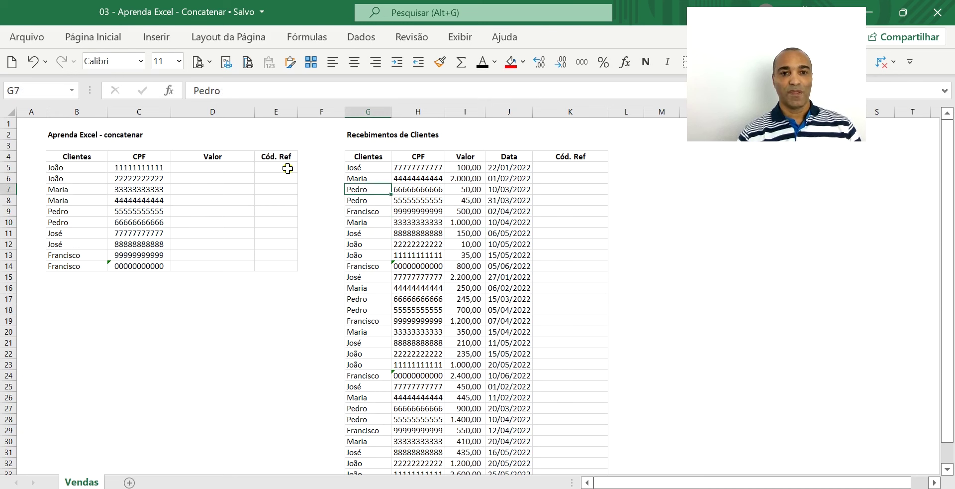
{"action": "key", "text": "Down"}
{"action": "key", "text": "Down"}
{"action": "key", "text": "Down"}
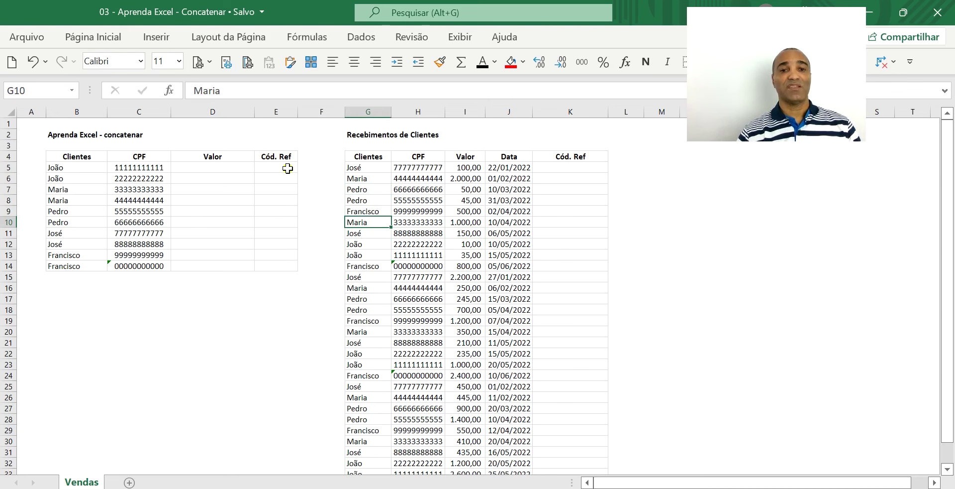
{"action": "key", "text": "Right"}
{"action": "key", "text": "Up"}
{"action": "key", "text": "Up"}
{"action": "key", "text": "Up"}
{"action": "key", "text": "Up"}
{"action": "key", "text": "Left"}
{"action": "key", "text": "Left"}
{"action": "key", "text": "Left"}
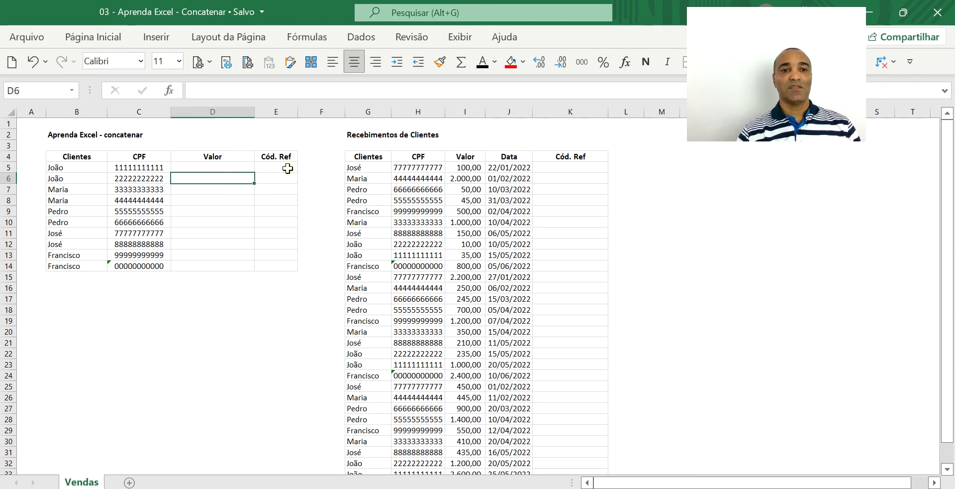
{"action": "key", "text": "Right"}
{"action": "key", "text": "Right"}
{"action": "key", "text": "Right"}
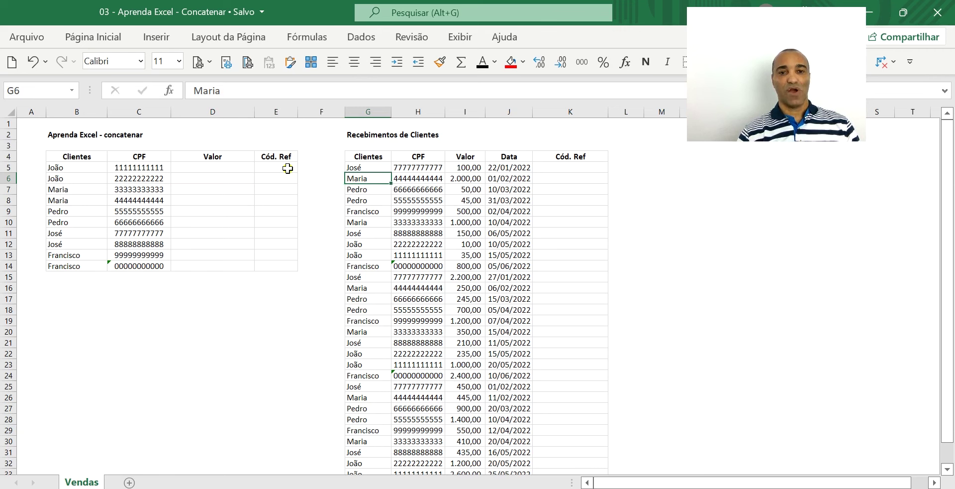
{"action": "key", "text": "Right"}
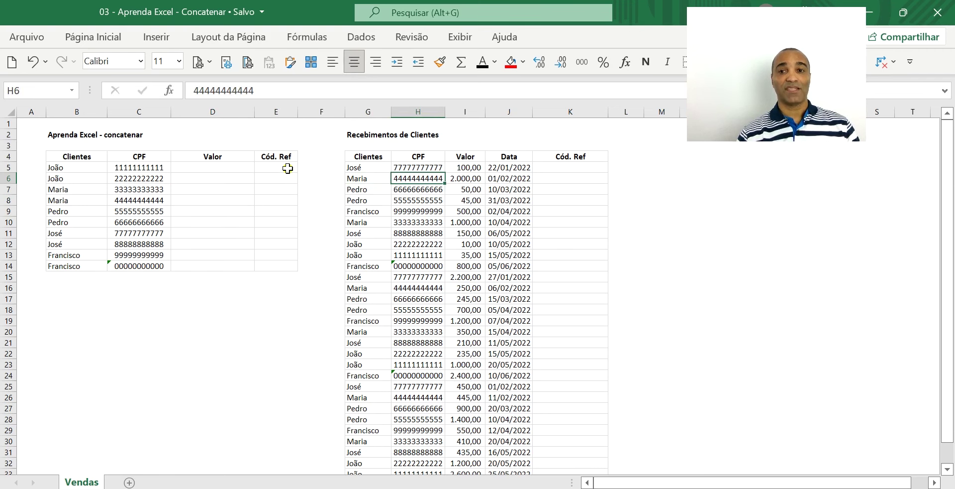
{"action": "key", "text": "Left"}
{"action": "key", "text": "Left"}
{"action": "key", "text": "Left"}
{"action": "key", "text": "Left"}
{"action": "key", "text": "Up"}
{"action": "key", "text": "Right"}
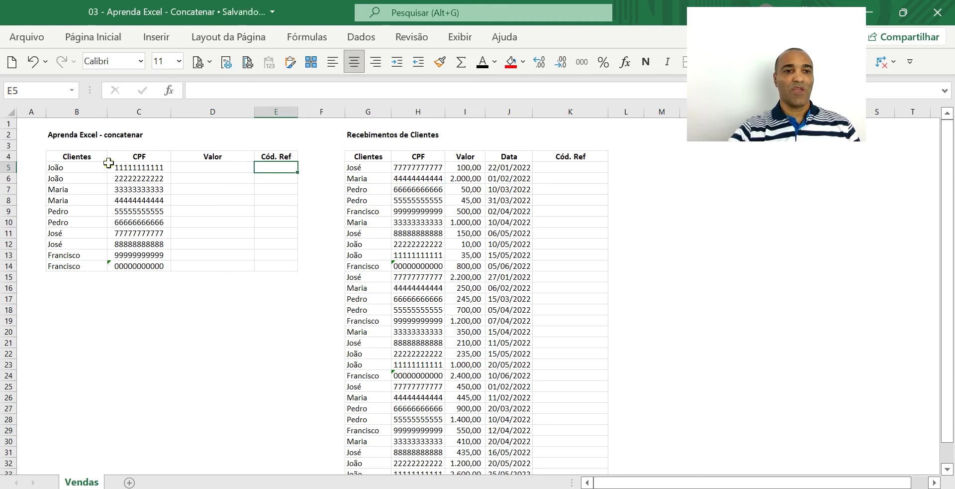
- Review João's name and CPF in the summary table, then the receipts table's first entries
{"action": "left_click", "coordinate": [60, 167]}
{"action": "key", "text": "Right"}
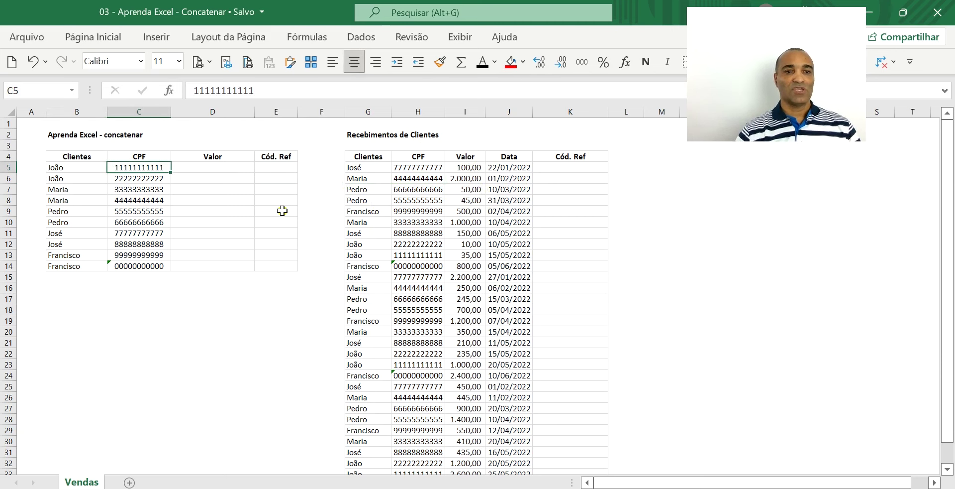
{"action": "key", "text": "Down"}
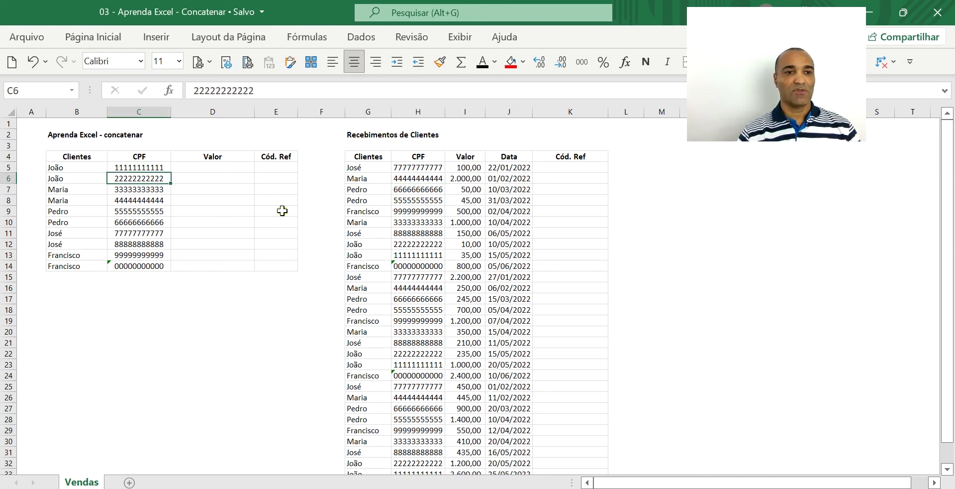
{"action": "key", "text": "Left"}
{"action": "key", "text": "Right"}
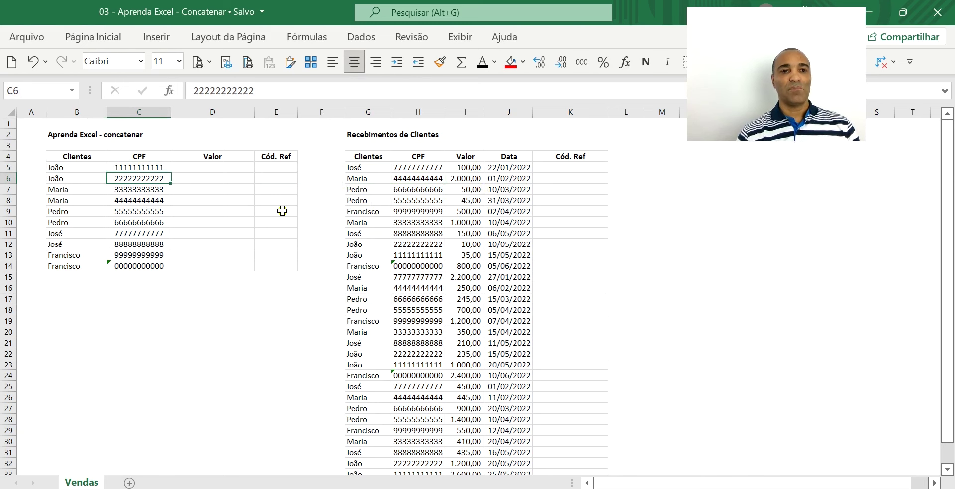
{"action": "key", "text": "Down"}
{"action": "key", "text": "Down"}
{"action": "key", "text": "Down"}
{"action": "key", "text": "Down"}
{"action": "key", "text": "Down"}
{"action": "key", "text": "Down"}
{"action": "key", "text": "Down"}
{"action": "key", "text": "Down"}
{"action": "key", "text": "Down"}
{"action": "key", "text": "Up"}
{"action": "key", "text": "Up"}
{"action": "key", "text": "Up"}
{"action": "key", "text": "Up"}
{"action": "key", "text": "Up"}
{"action": "key", "text": "Up"}
{"action": "key", "text": "Up"}
{"action": "key", "text": "Right"}
{"action": "key", "text": "Right"}
{"action": "key", "text": "Right"}
{"action": "key", "text": "Left"}
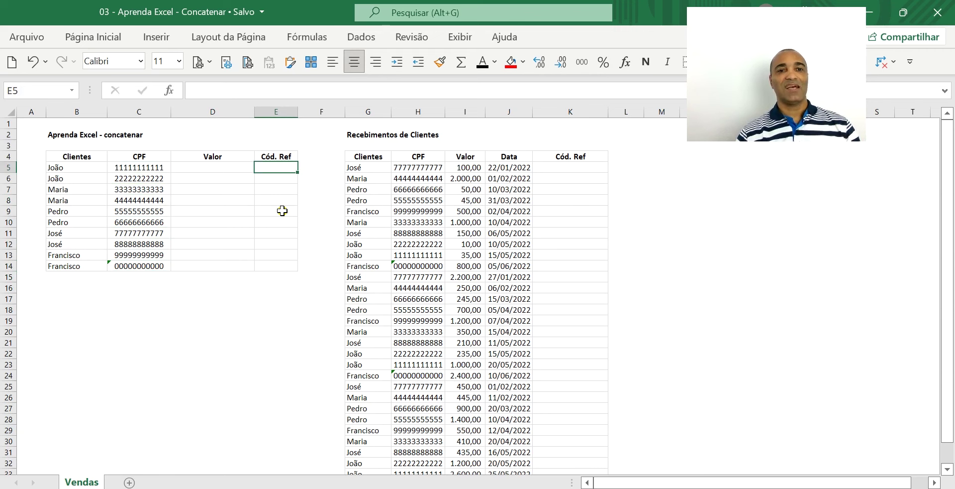
{"action": "key", "text": "Right"}
{"action": "key", "text": "Right"}
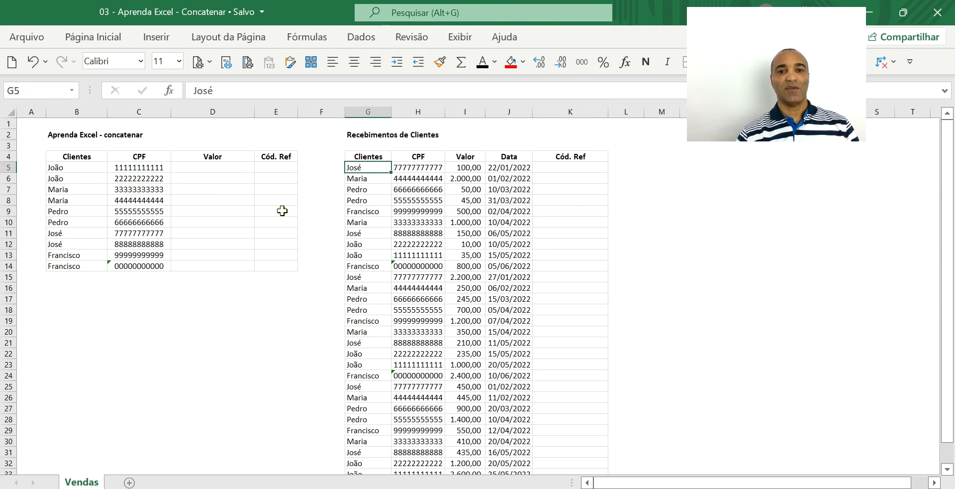
{"action": "key", "text": "Right"}
{"action": "key", "text": "Right"}
{"action": "key", "text": "Down"}
{"action": "key", "text": "Down"}
{"action": "key", "text": "Down"}
{"action": "key", "text": "Down"}
{"action": "key", "text": "Up"}
{"action": "key", "text": "Up"}
{"action": "key", "text": "Up"}
{"action": "key", "text": "Up"}
{"action": "key", "text": "Left"}
{"action": "key", "text": "Left"}
{"action": "key", "text": "Up"}
{"action": "key", "text": "Right"}
{"action": "key", "text": "Right"}
{"action": "key", "text": "Right"}
{"action": "key", "text": "Left"}
{"action": "key", "text": "Left"}
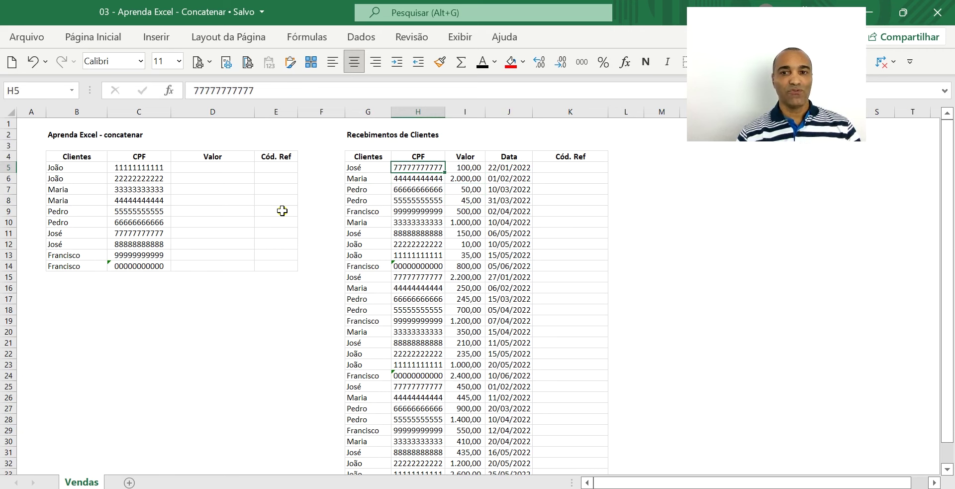
{"action": "key", "text": "Left"}
{"action": "key", "text": "Left"}
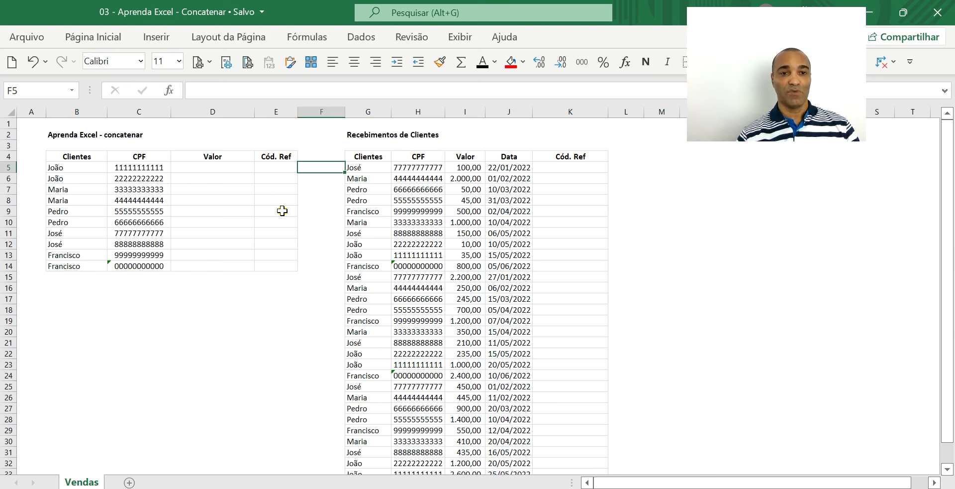
{"action": "key", "text": "Left"}
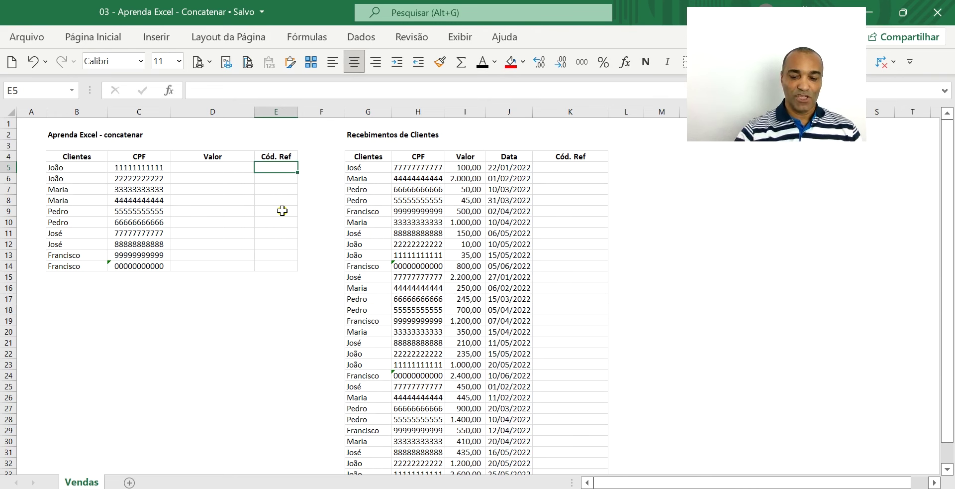
- Enter =CONCATENAR(B5;C5) in E5 to join the first client's name and CPF
{"action": "type", "text": "=con"}
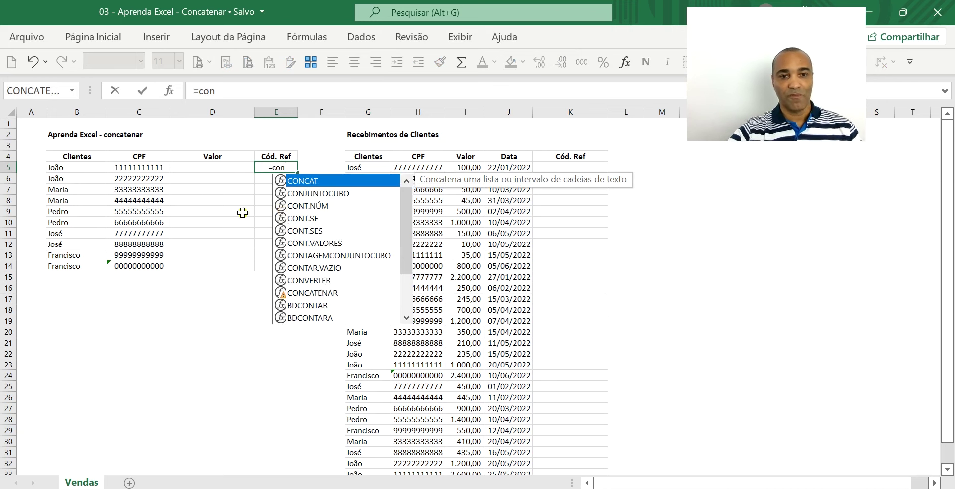
{"action": "left_click", "coordinate": [334, 295]}
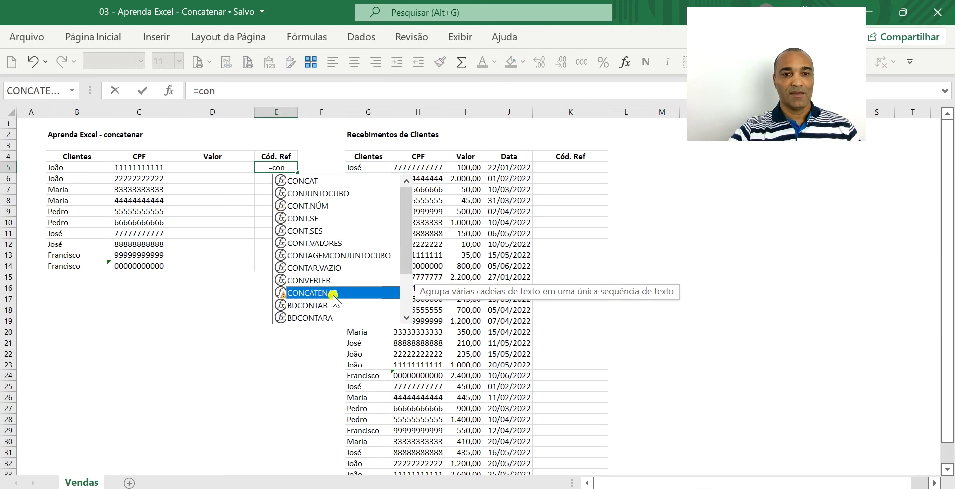
{"action": "double_click", "coordinate": [334, 294]}
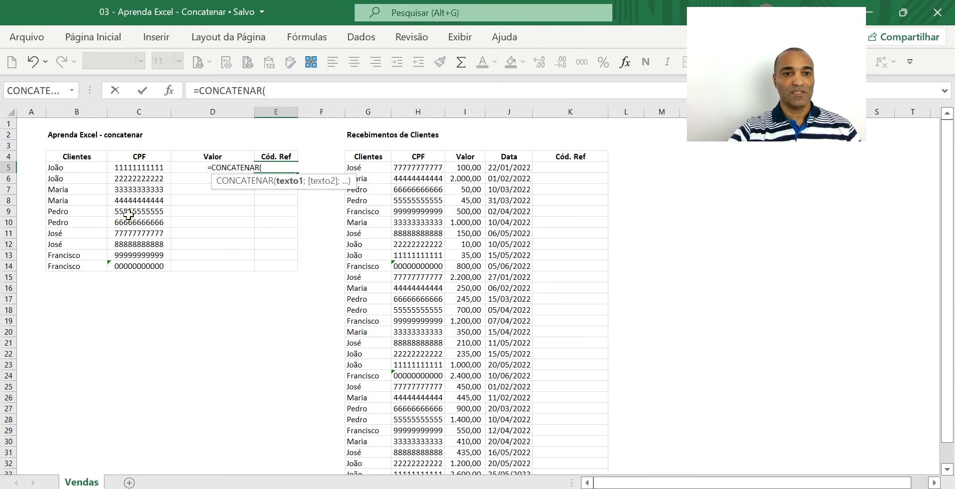
{"action": "left_click", "coordinate": [73, 167]}
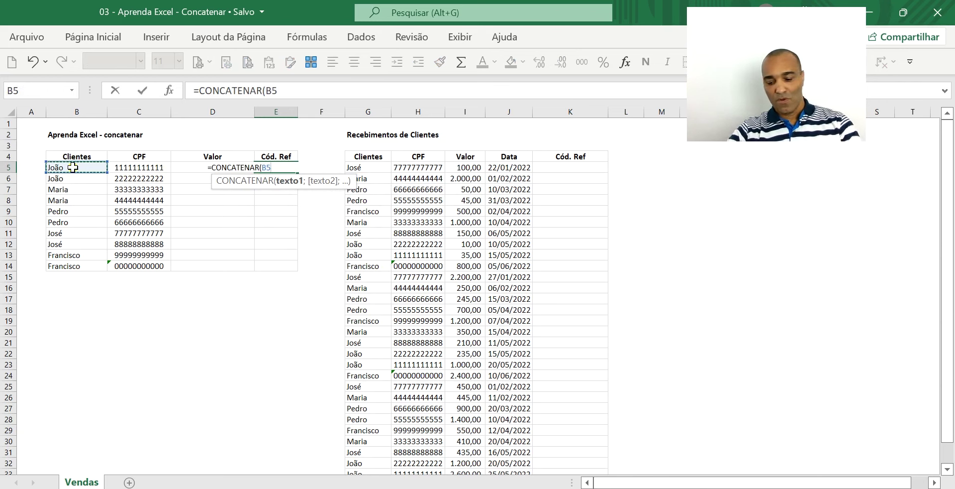
{"action": "type", "text": ";"}
{"action": "left_click", "coordinate": [139, 168]}
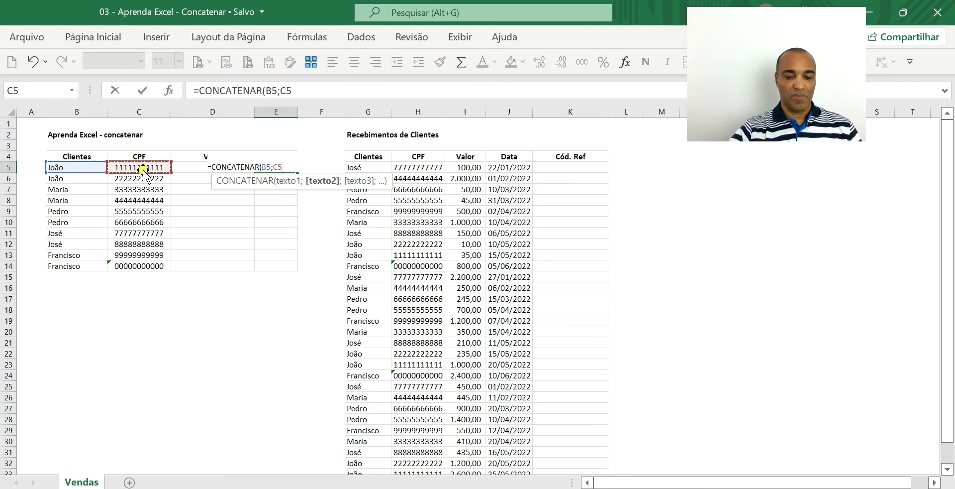
{"action": "type", "text": ")"}
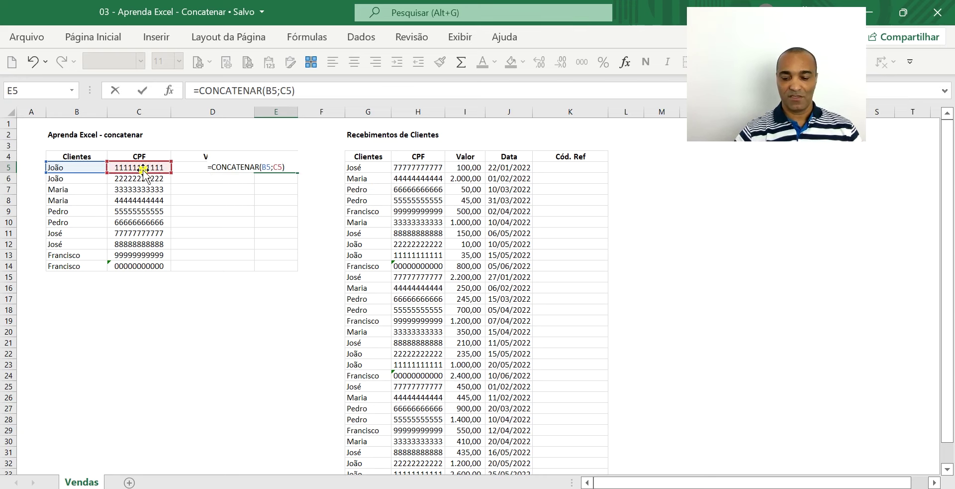
{"action": "key", "text": "Return"}
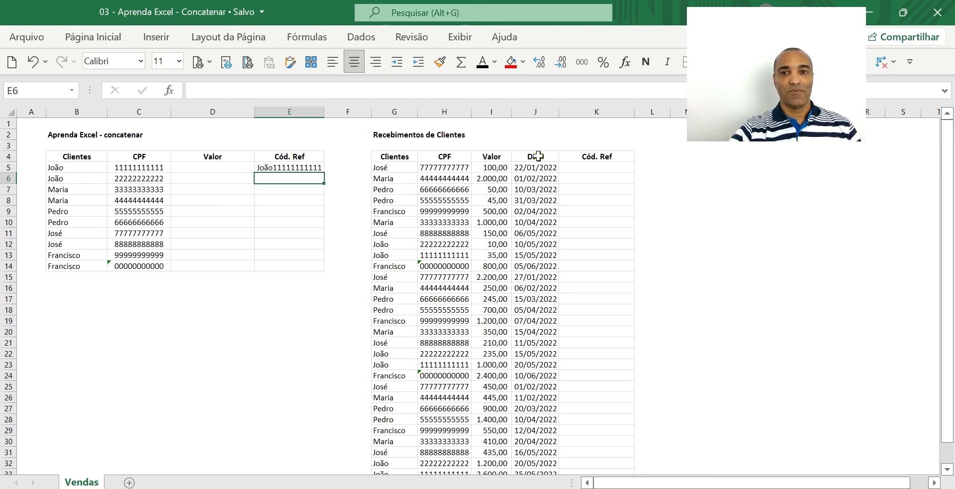
- Build =CONCATENAR(B6;C6) in E6 through the function arguments dialog
{"action": "left_click", "coordinate": [625, 62]}
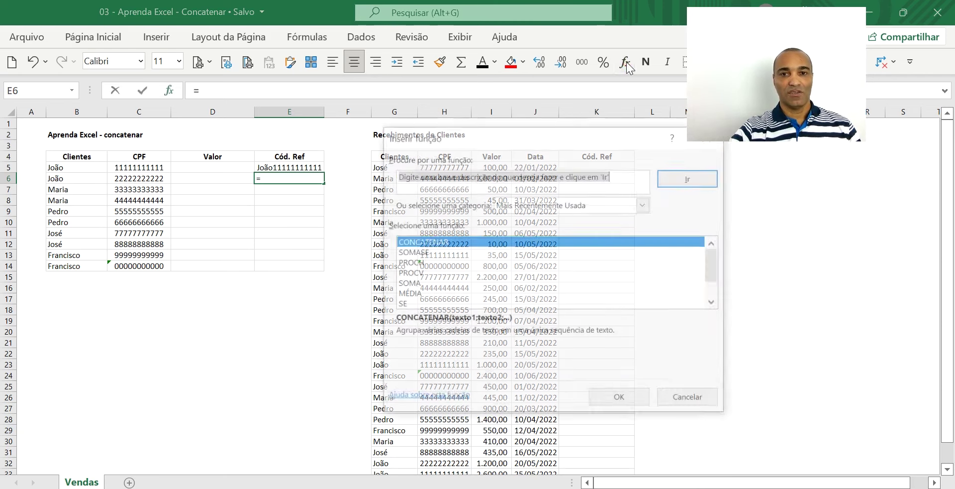
{"action": "left_click", "coordinate": [621, 398]}
{"action": "left_click_drag", "start_coordinate": [494, 147], "coordinate": [595, 187]}
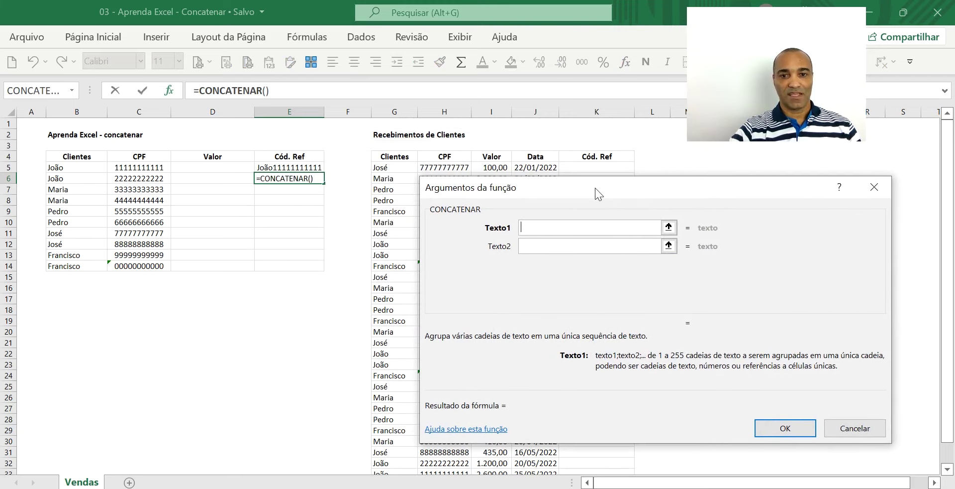
{"action": "left_click", "coordinate": [669, 228]}
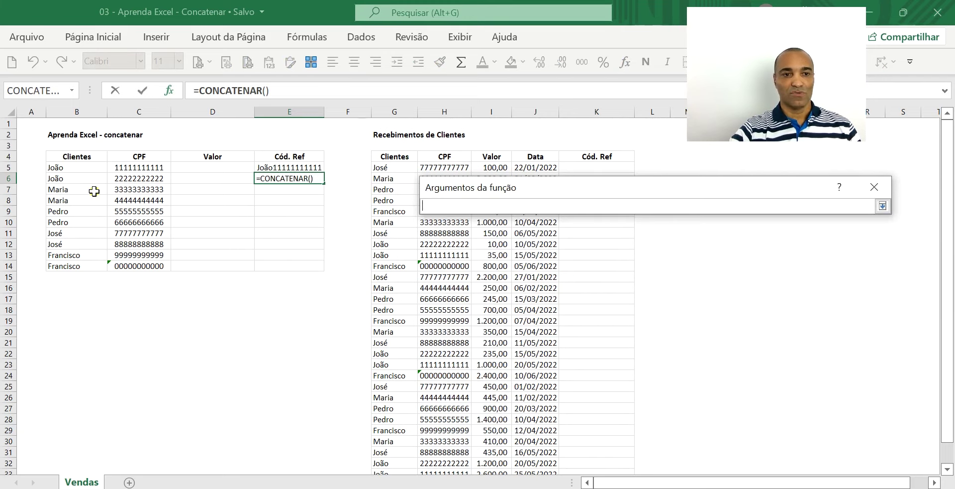
{"action": "left_click", "coordinate": [62, 175]}
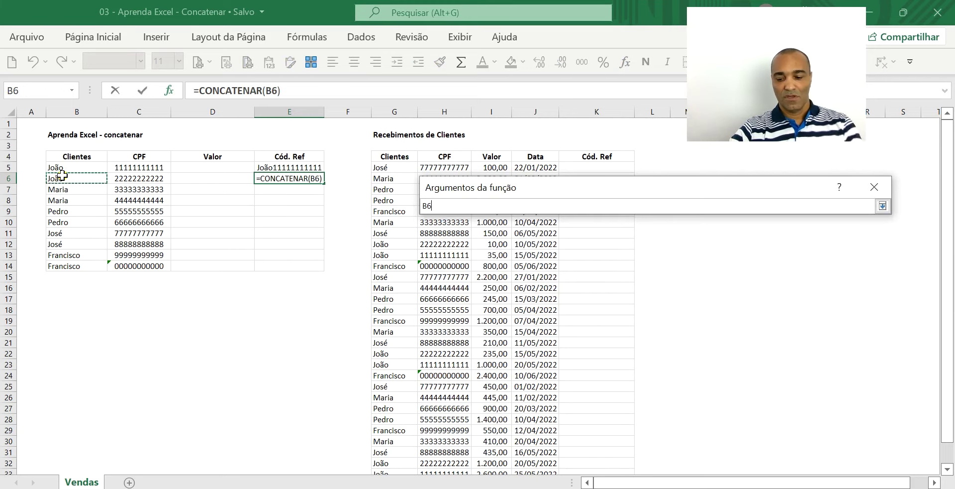
{"action": "key", "text": "Return"}
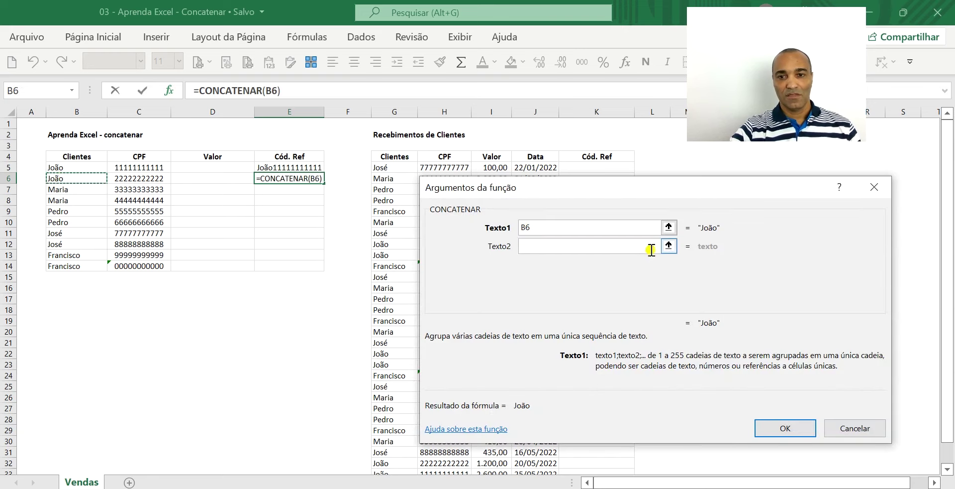
{"action": "left_click", "coordinate": [669, 246]}
{"action": "left_click", "coordinate": [142, 178]}
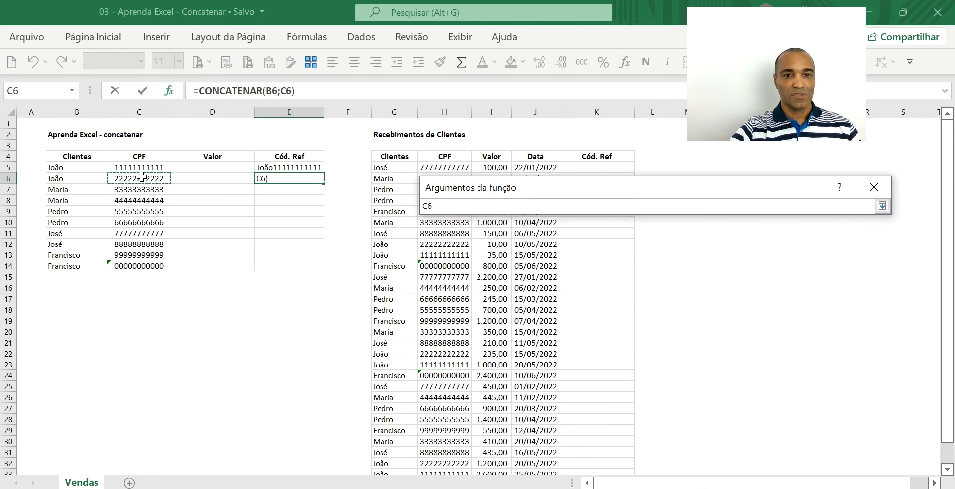
{"action": "key", "text": "Return"}
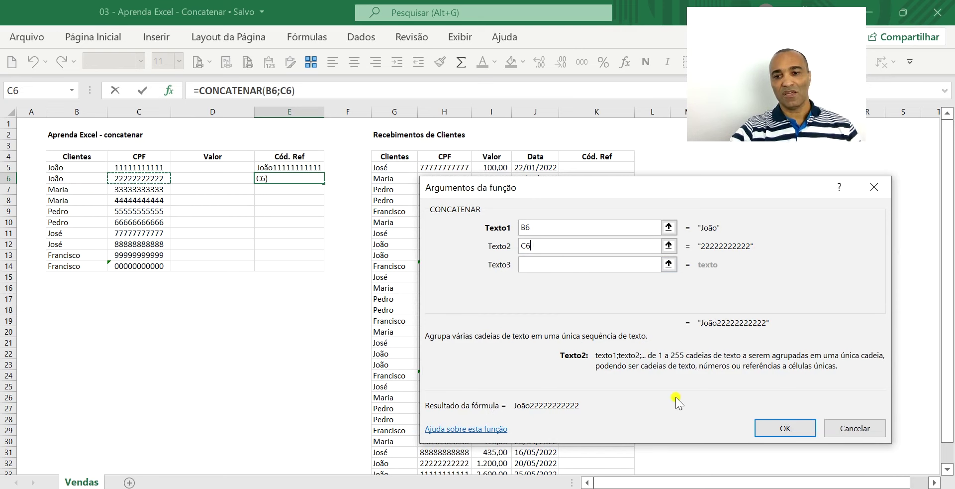
{"action": "left_click", "coordinate": [787, 429]}
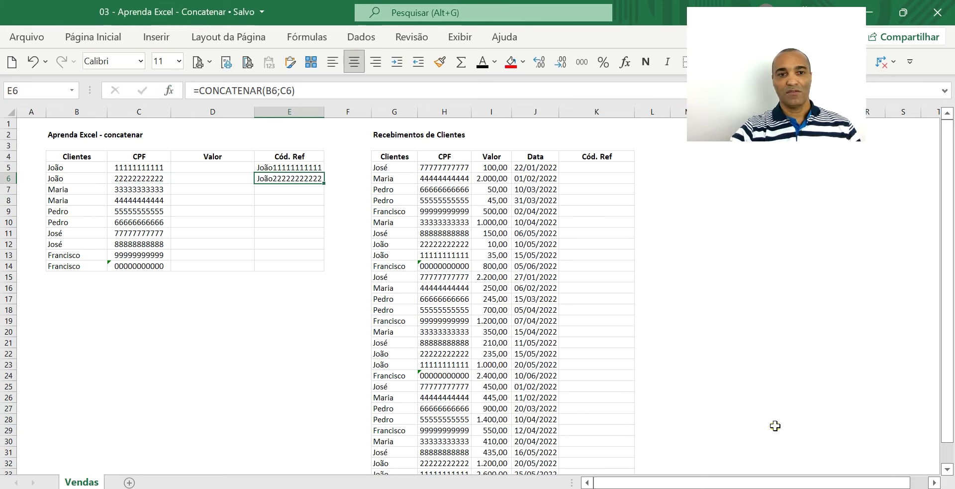
- Enter =B7&C7 in E7 and widen column E to fit the codes
{"action": "left_click", "coordinate": [287, 191]}
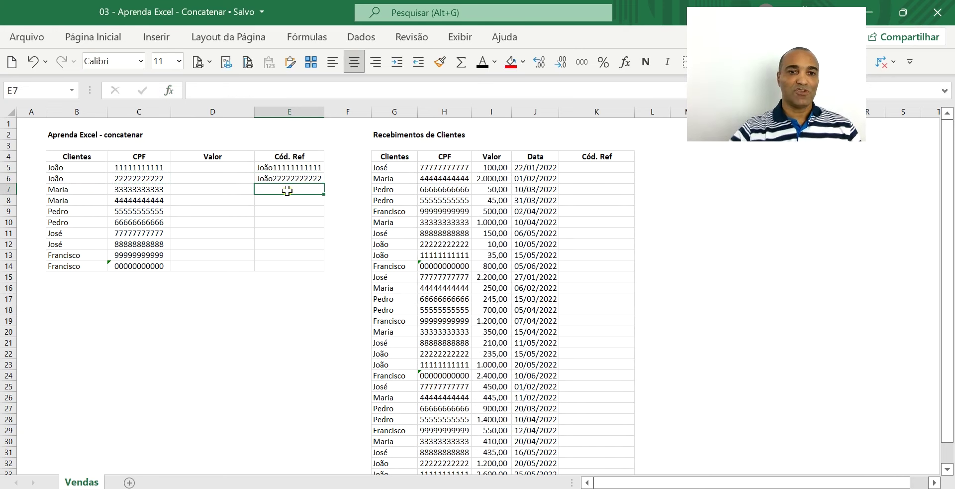
{"action": "type", "text": "="}
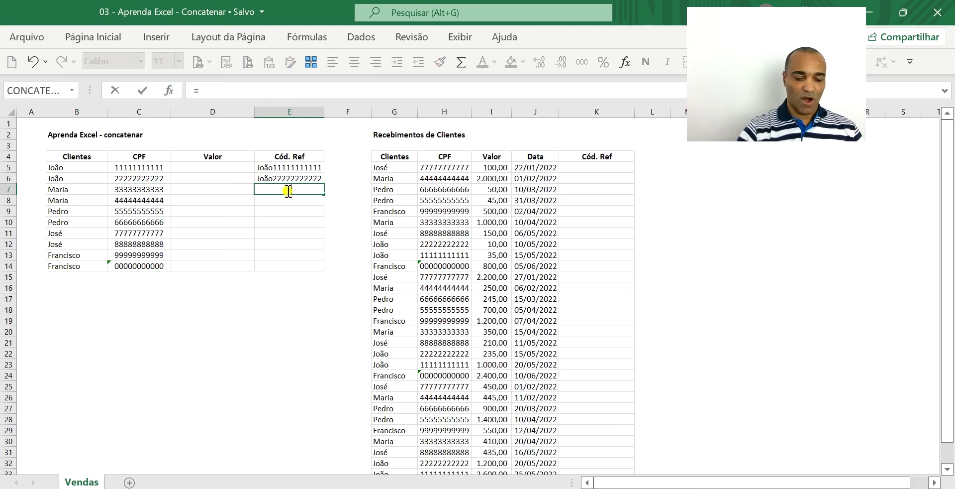
{"action": "left_click", "coordinate": [76, 189]}
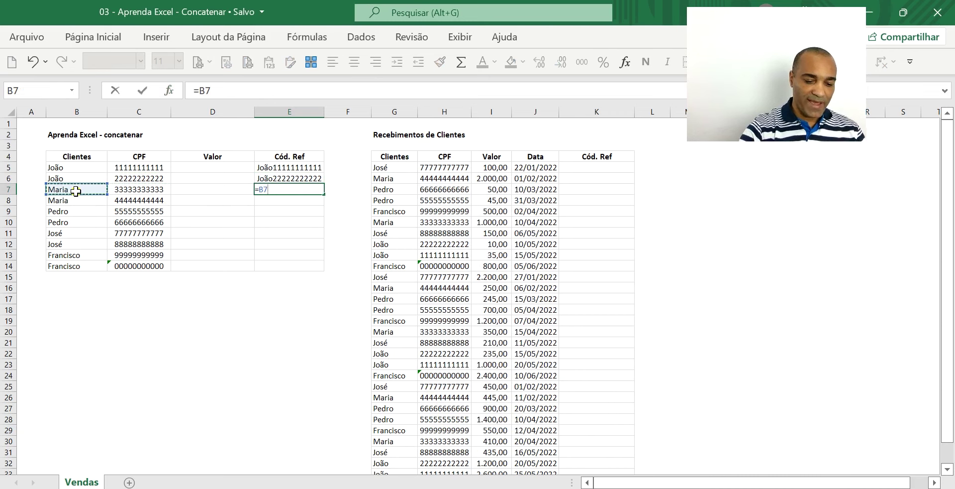
{"action": "type", "text": "&"}
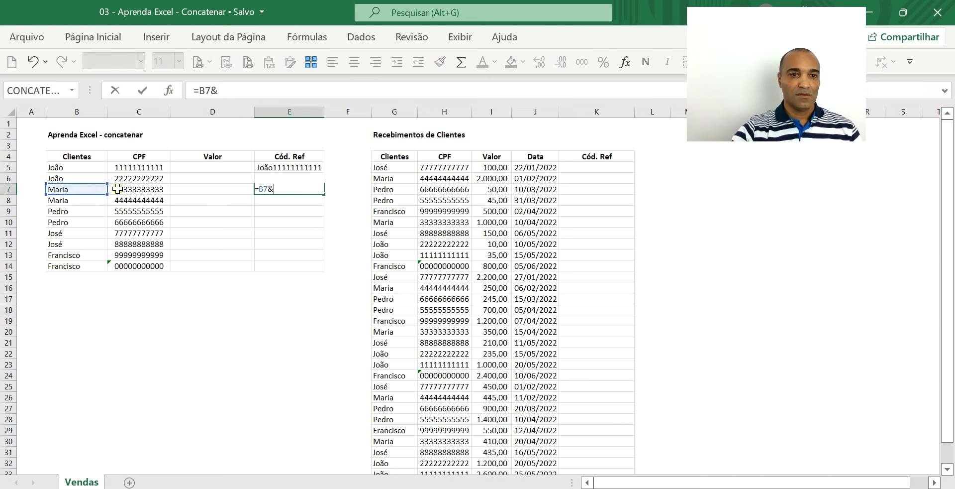
{"action": "left_click", "coordinate": [131, 188]}
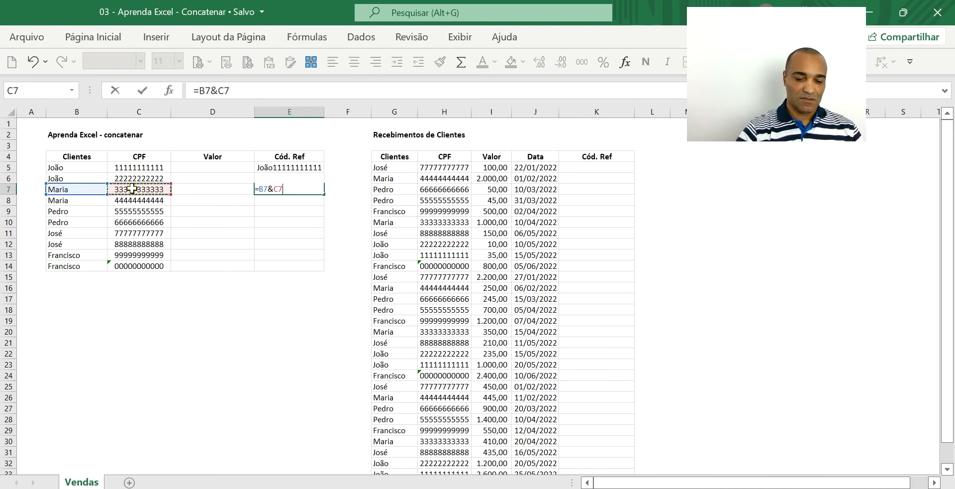
{"action": "key", "text": "Return"}
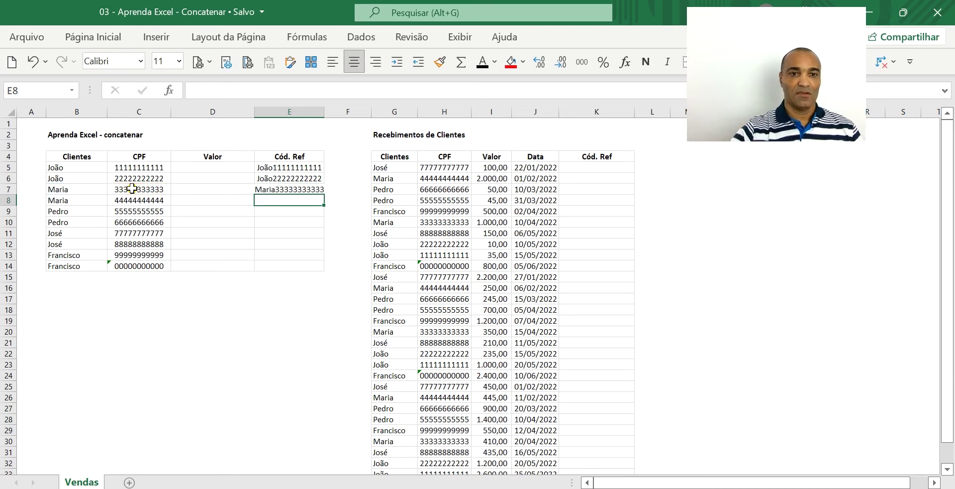
{"action": "left_click_drag", "start_coordinate": [324, 112], "coordinate": [340, 111]}
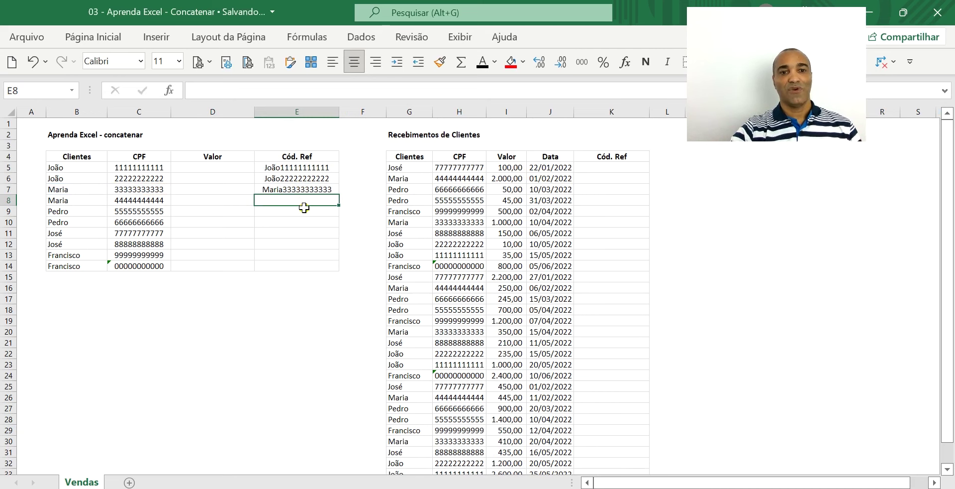
- Copy the E5 concatenation formula and paste it into E5 through E14
{"action": "left_click", "coordinate": [317, 167]}
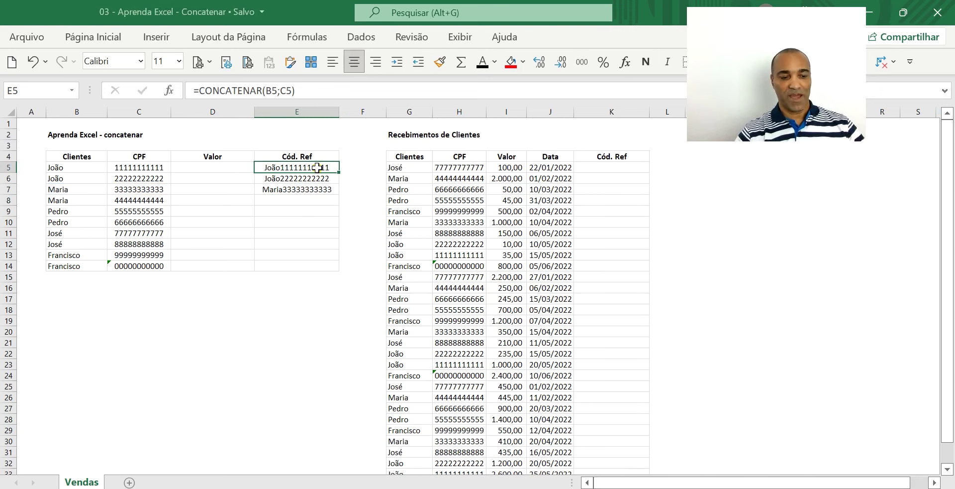
{"action": "key", "text": "ctrl+c"}
{"action": "key", "text": "shift+Down"}
{"action": "key", "text": "shift+Down"}
{"action": "key", "text": "shift+Down"}
{"action": "key", "text": "shift+Down"}
{"action": "key", "text": "shift+Down"}
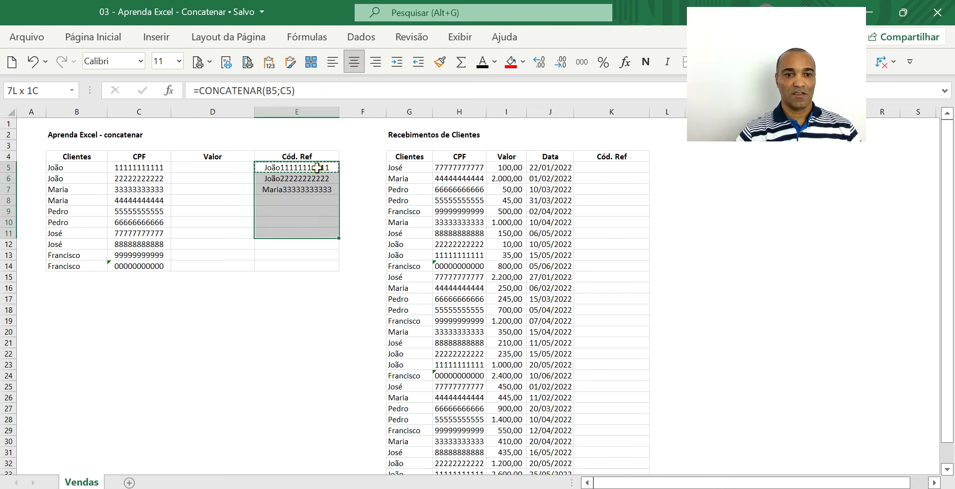
{"action": "key", "text": "shift+Down"}
{"action": "key", "text": "shift+Down"}
{"action": "key", "text": "shift+Down"}
{"action": "key", "text": "ctrl+v"}
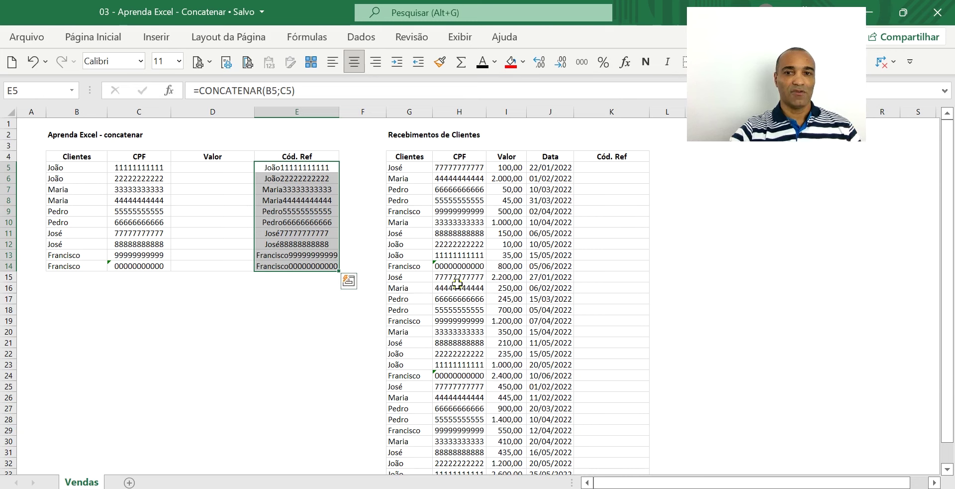
{"action": "left_click", "coordinate": [617, 168]}
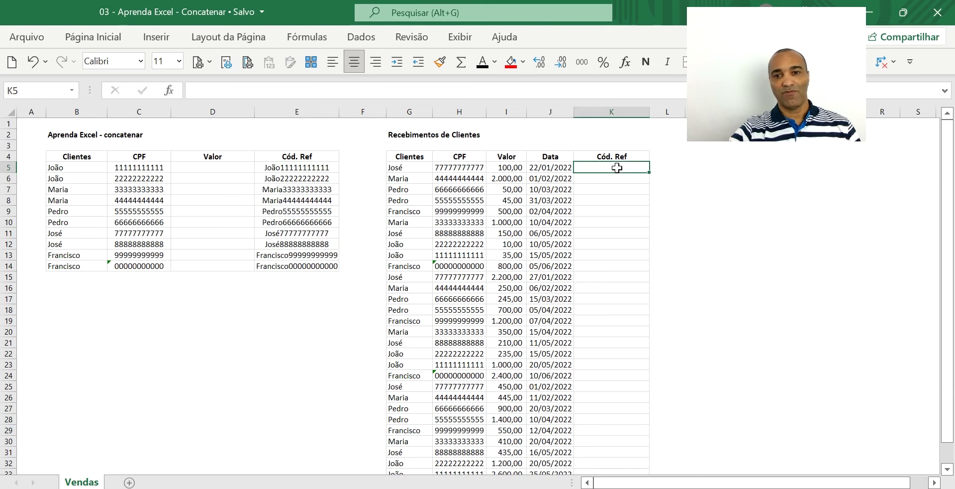
- Paste the joining formula into K5 and repoint it to =CONCATENAR(G5;H5)
{"action": "left_click", "coordinate": [332, 168]}
{"action": "key", "text": "ctrl+c"}
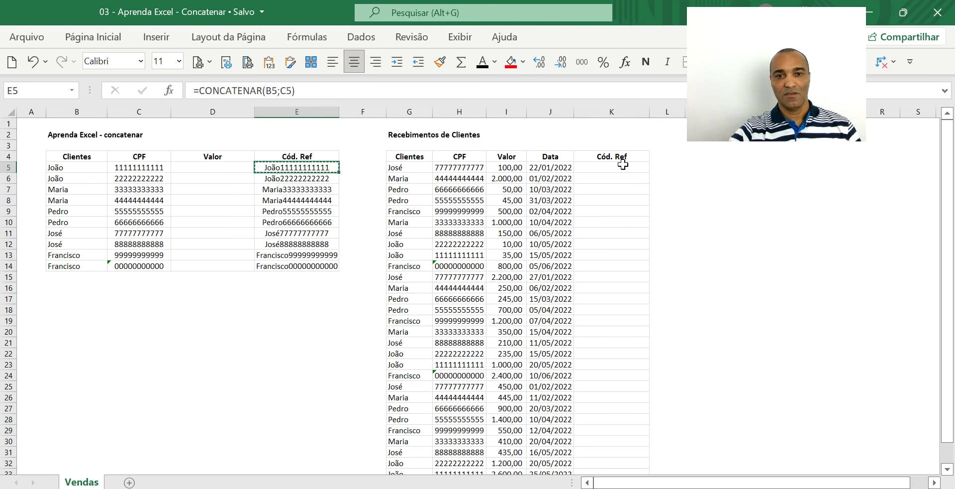
{"action": "left_click", "coordinate": [623, 167]}
{"action": "key", "text": "ctrl+v"}
{"action": "key", "text": "F2"}
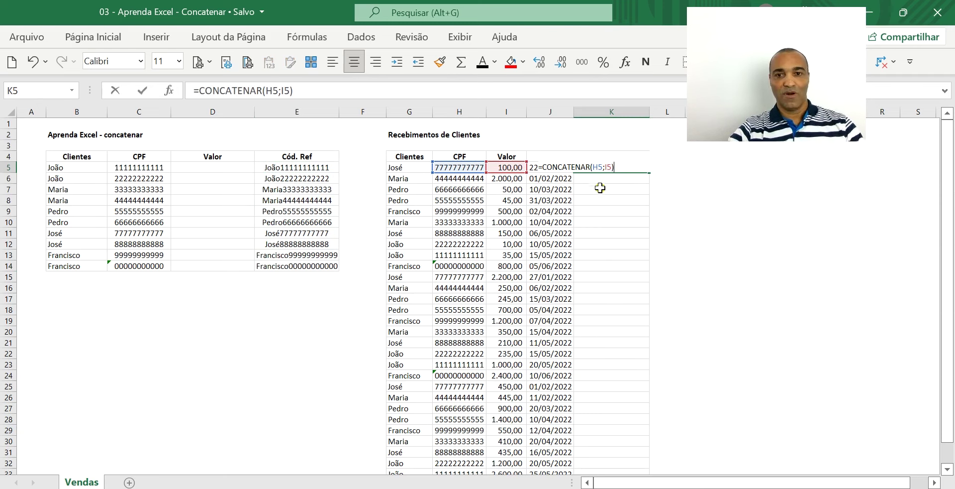
{"action": "left_click_drag", "start_coordinate": [451, 181], "coordinate": [402, 169]}
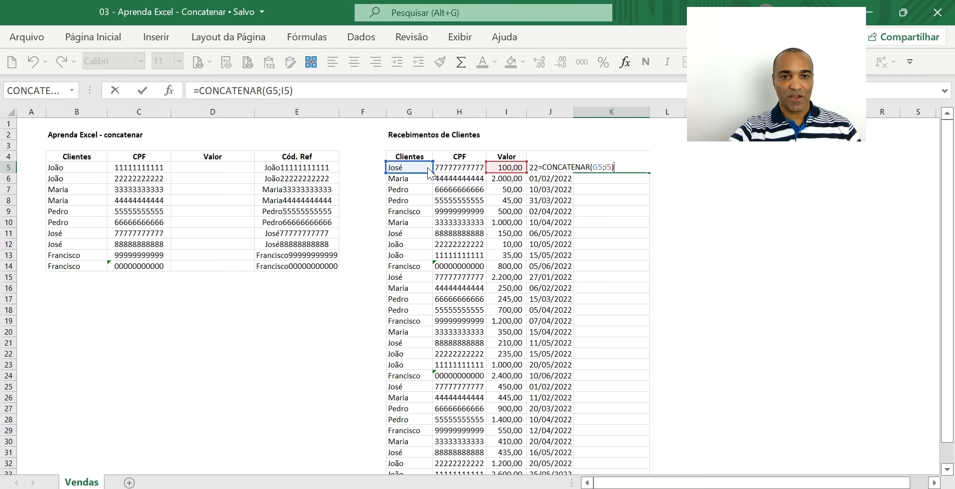
{"action": "left_click_drag", "start_coordinate": [504, 173], "coordinate": [486, 174]}
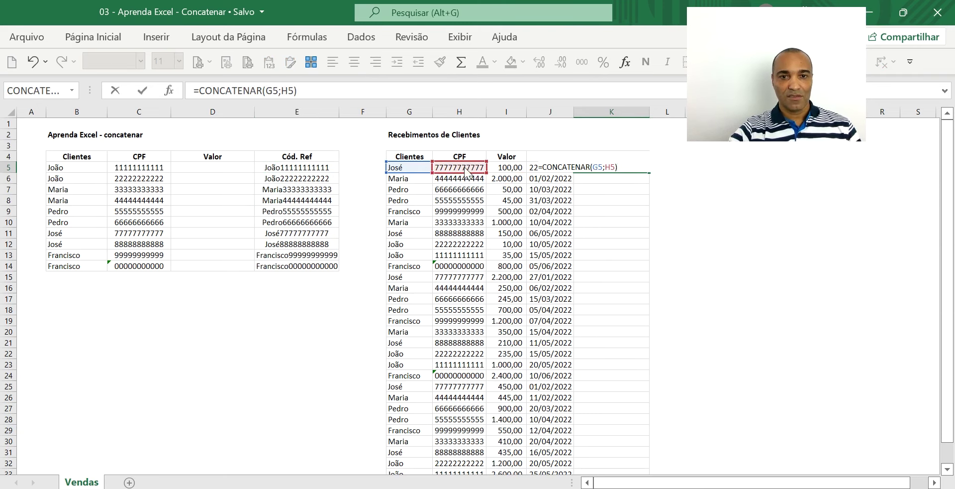
{"action": "key", "text": "Return"}
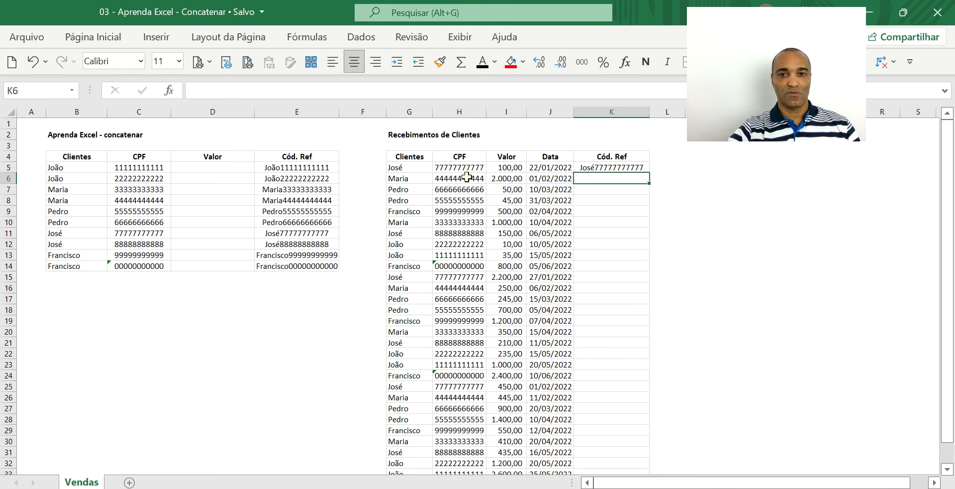
- Fill the K5 formula down the Cód. Ref column and widen column K
{"action": "left_click", "coordinate": [616, 168]}
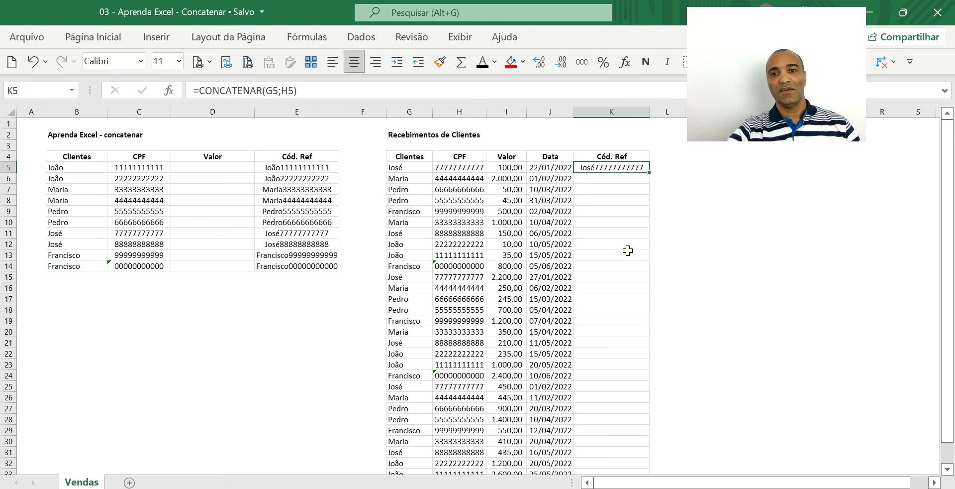
{"action": "double_click", "coordinate": [652, 173]}
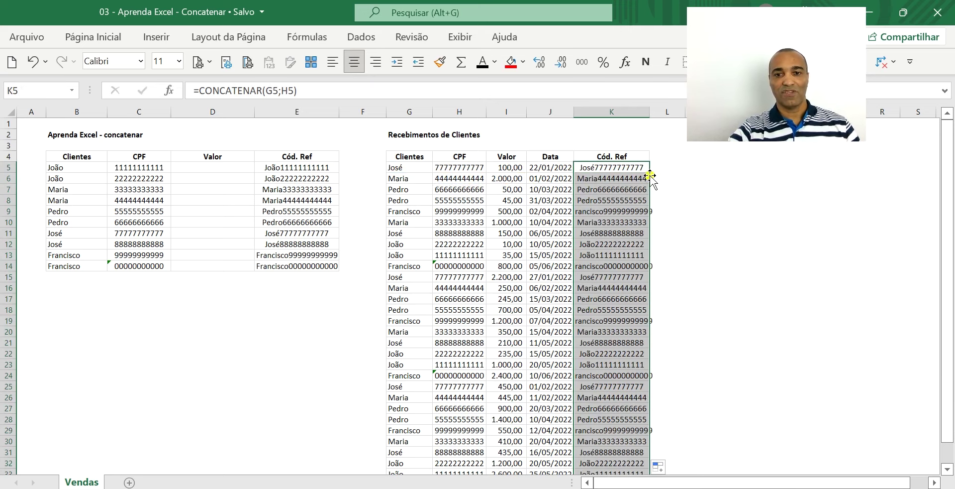
{"action": "scroll", "coordinate": [588, 278], "scroll_direction": "down", "scroll_amount": 6}
{"action": "scroll", "coordinate": [588, 277], "scroll_direction": "up", "scroll_amount": 5}
{"action": "scroll", "coordinate": [589, 278], "scroll_direction": "up", "scroll_amount": 1}
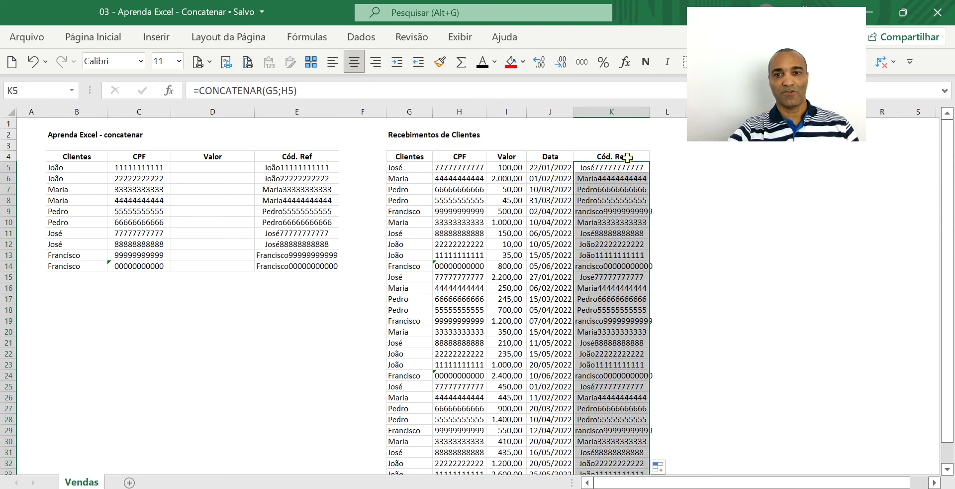
{"action": "left_click_drag", "start_coordinate": [656, 114], "coordinate": [662, 113]}
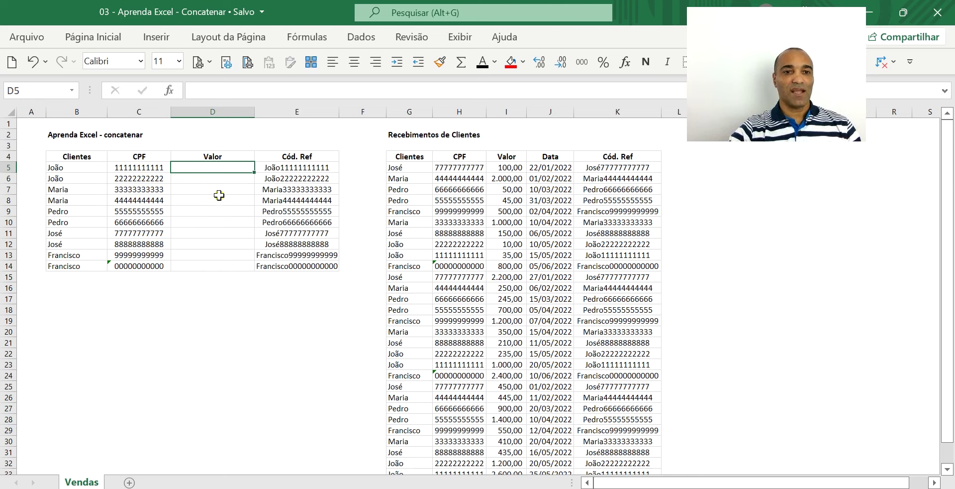
- Enter =SOMASE(K:K;E5;I:I) in D5 to total the first client's receipts
{"action": "type", "text": "=somase("}
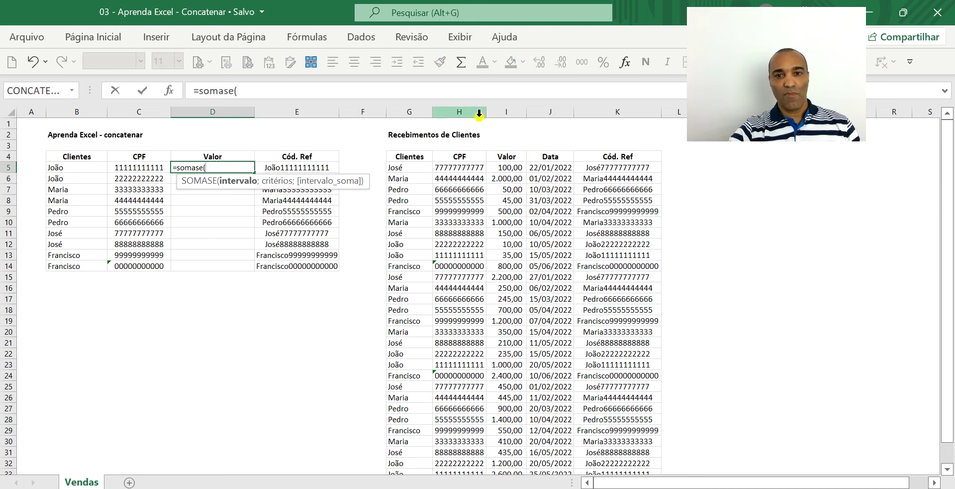
{"action": "left_click", "coordinate": [621, 106]}
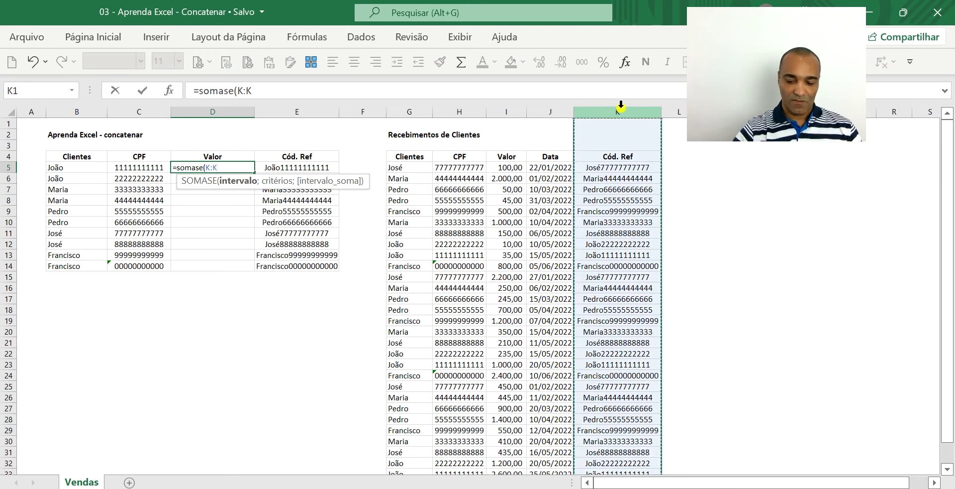
{"action": "type", "text": ";"}
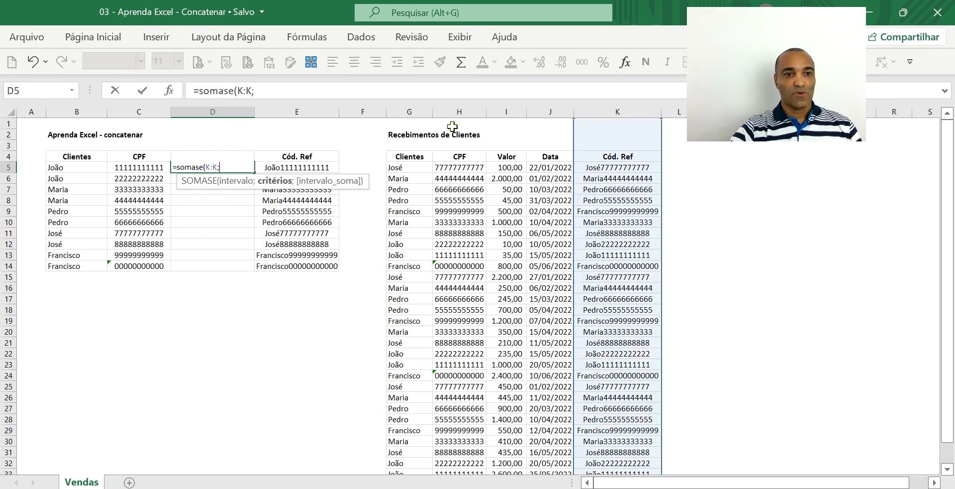
{"action": "left_click", "coordinate": [312, 165]}
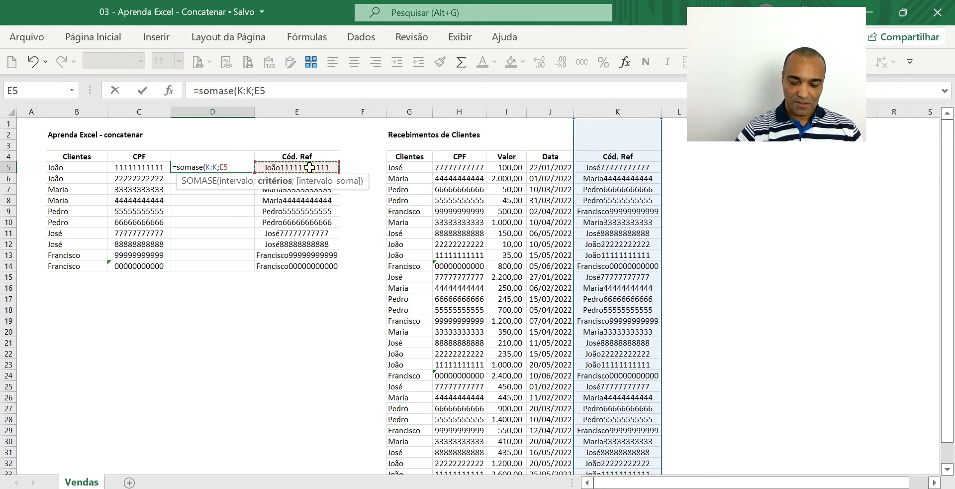
{"action": "type", "text": ";"}
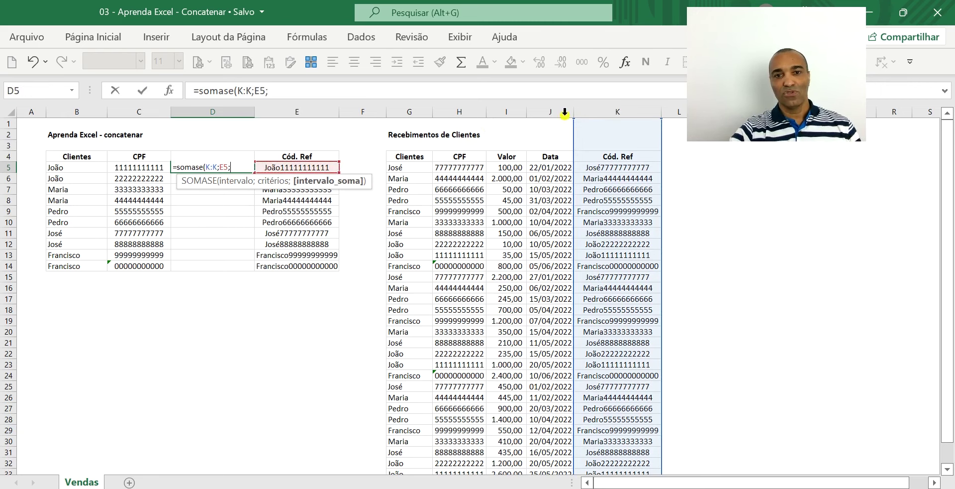
{"action": "left_click", "coordinate": [515, 113]}
{"action": "type", "text": ")"}
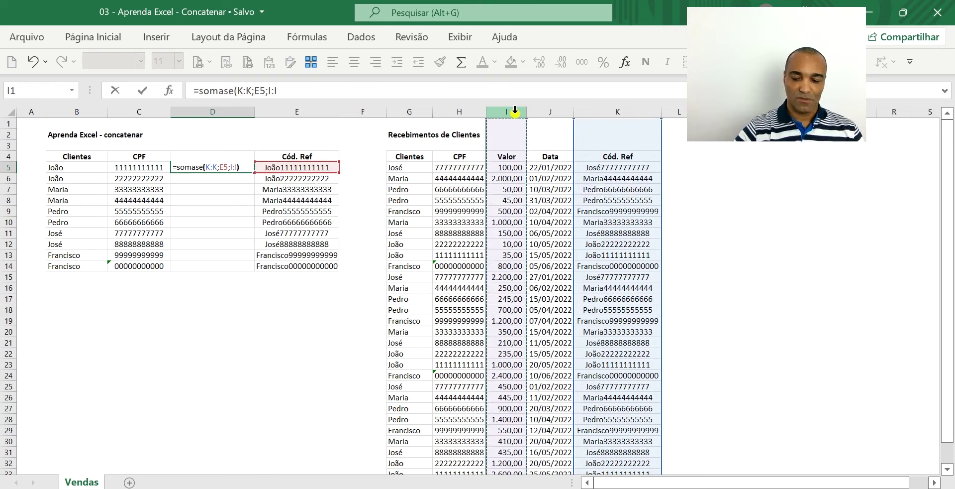
{"action": "key", "text": "Return"}
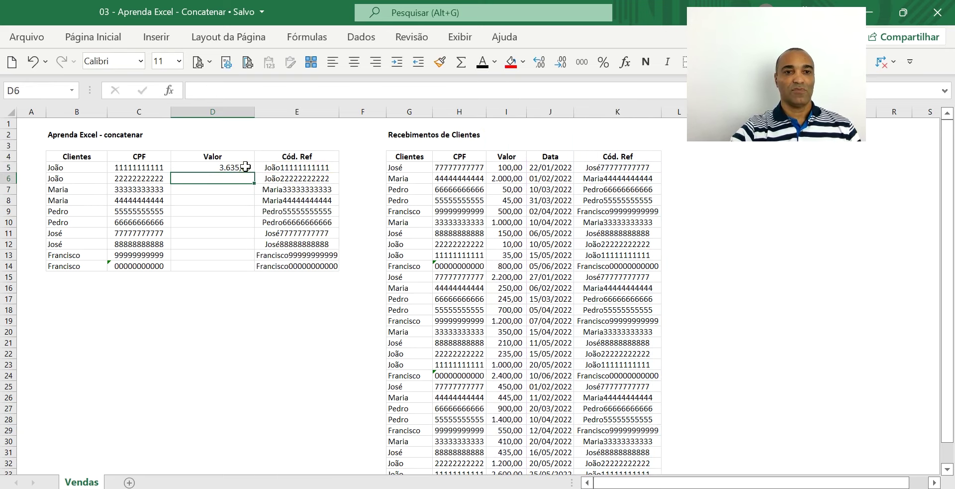
- Copy the D5 SOMASE formula down through D14
{"action": "left_click", "coordinate": [248, 169]}
{"action": "key", "text": "ctrl+c"}
{"action": "key", "text": "shift+Down"}
{"action": "key", "text": "shift+Down"}
{"action": "key", "text": "shift+Down"}
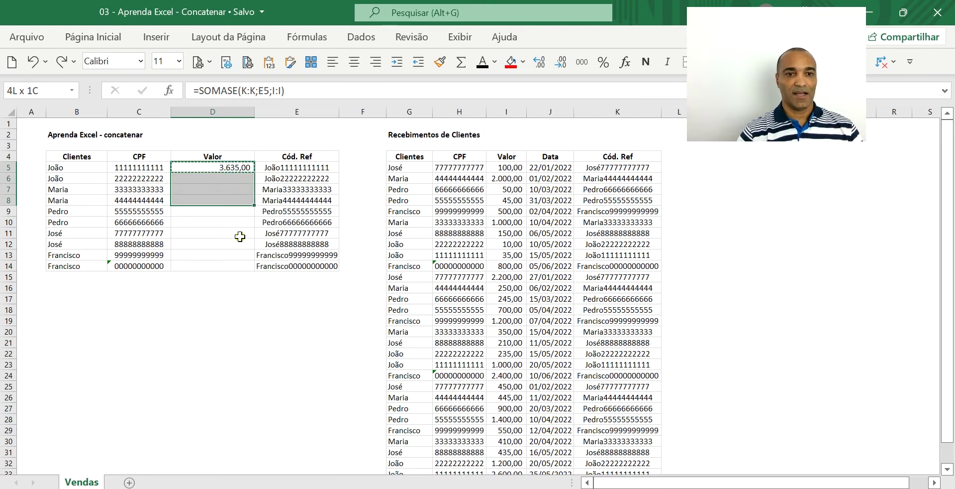
{"action": "key", "text": "shift+Down"}
{"action": "key", "text": "shift+Down"}
{"action": "key", "text": "shift+Down"}
{"action": "key", "text": "shift+Down"}
{"action": "key", "text": "shift+Down"}
{"action": "key", "text": "Return"}
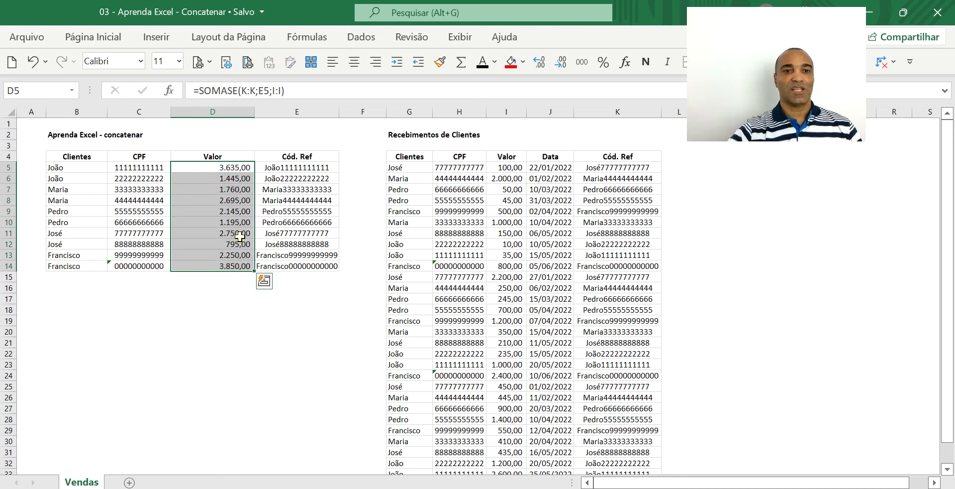
{"action": "left_click", "coordinate": [235, 280]}
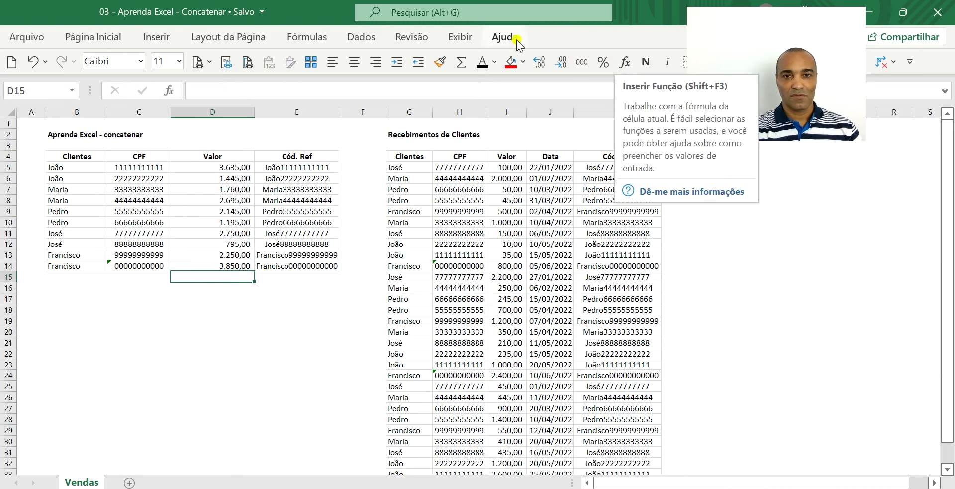
- Add a bold AutoSum total =SOMA(D5:D14) in D15
{"action": "left_click", "coordinate": [461, 66]}
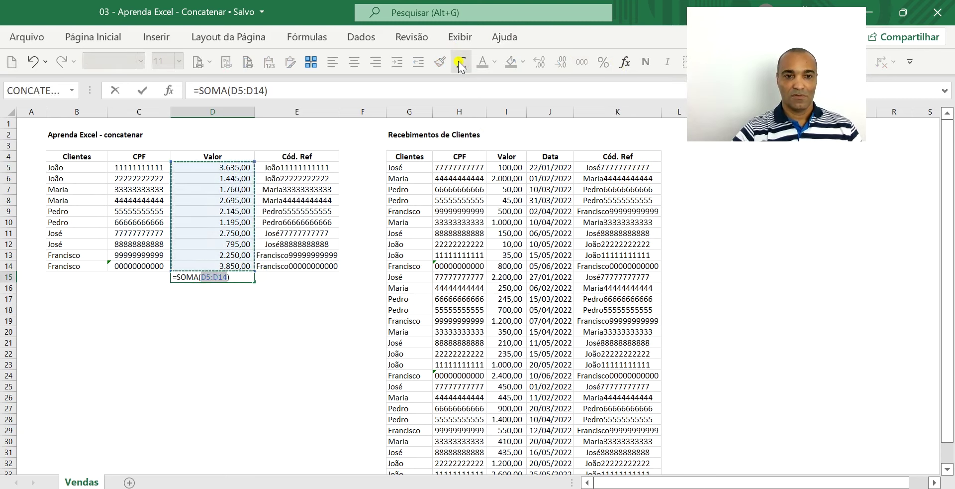
{"action": "key", "text": "Return"}
{"action": "key", "text": "Up"}
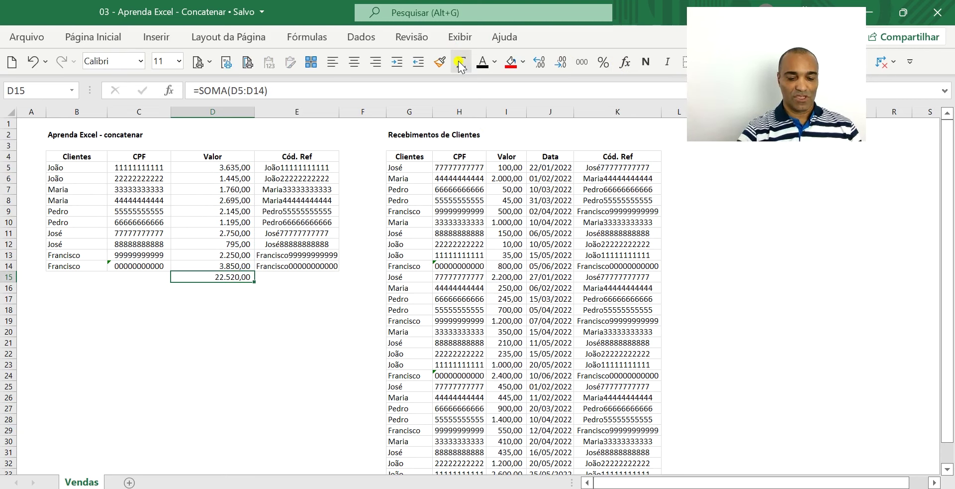
{"action": "key", "text": "ctrl+n"}
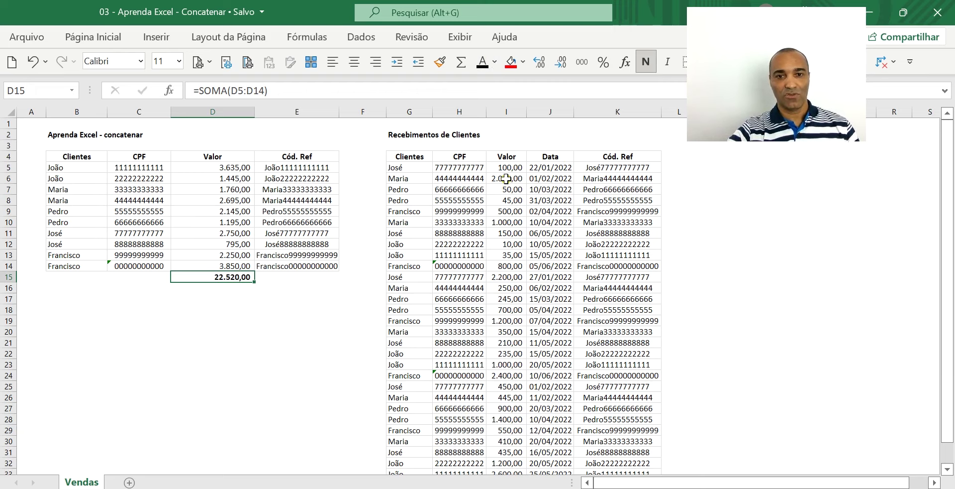
- Add a bold AutoSum total =SOMA(I5:I35) in I36 under the received values
{"action": "scroll", "coordinate": [528, 298], "scroll_direction": "down", "scroll_amount": 6}
{"action": "left_click", "coordinate": [508, 306]}
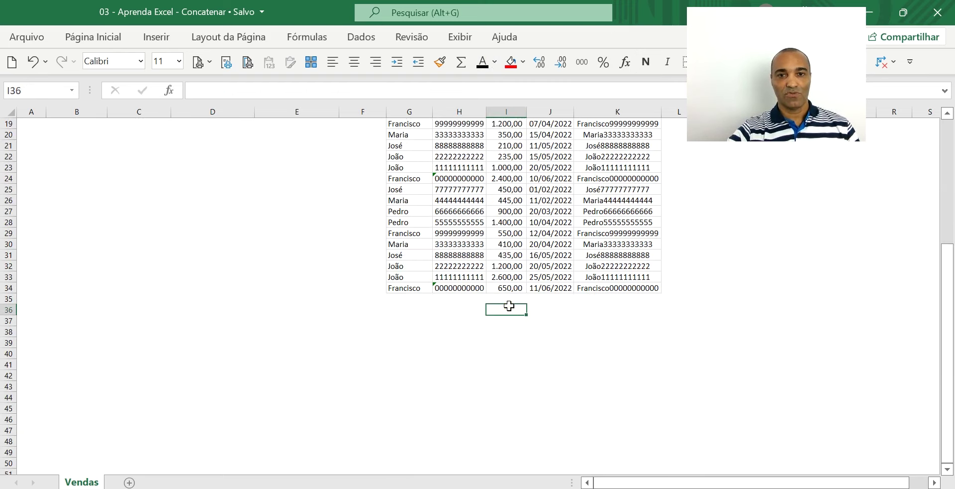
{"action": "left_click", "coordinate": [461, 65]}
{"action": "left_click", "coordinate": [461, 65]}
{"action": "key", "text": "ctrl+n"}
{"action": "scroll", "coordinate": [368, 130], "scroll_direction": "up", "scroll_amount": 4}
{"action": "scroll", "coordinate": [368, 130], "scroll_direction": "up", "scroll_amount": 2}
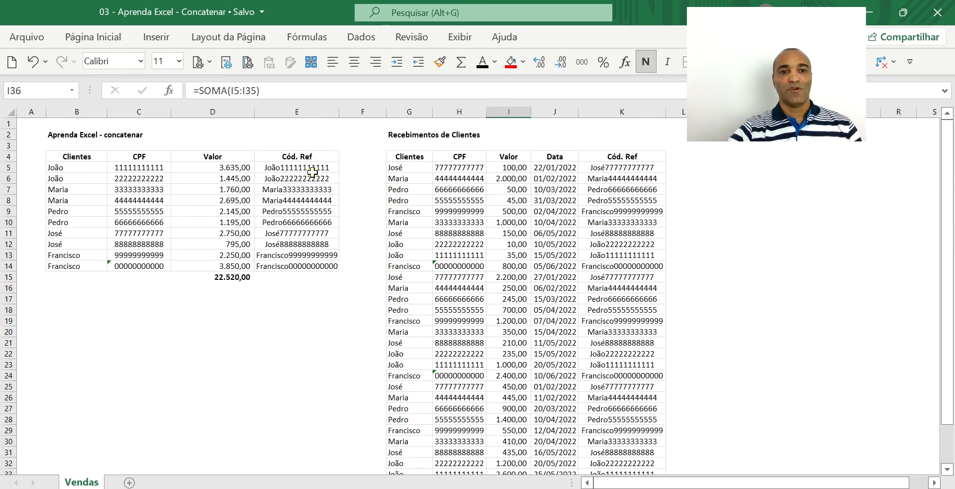